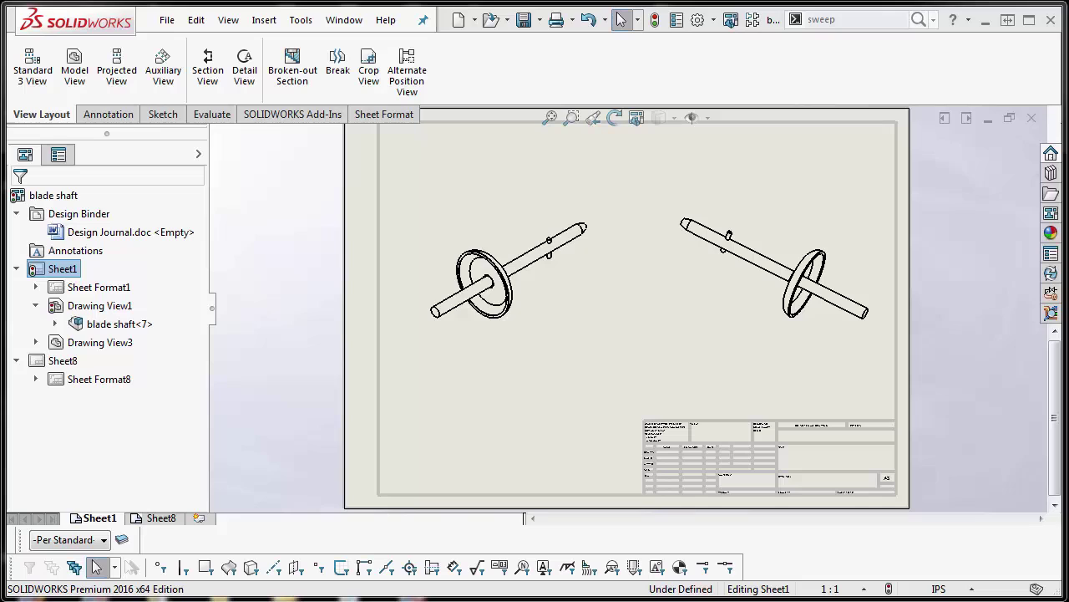
# Select both shaft drawing views and browse Drawing View1's blade shaft<7> in the design tree
pyautogui.click(616, 353)
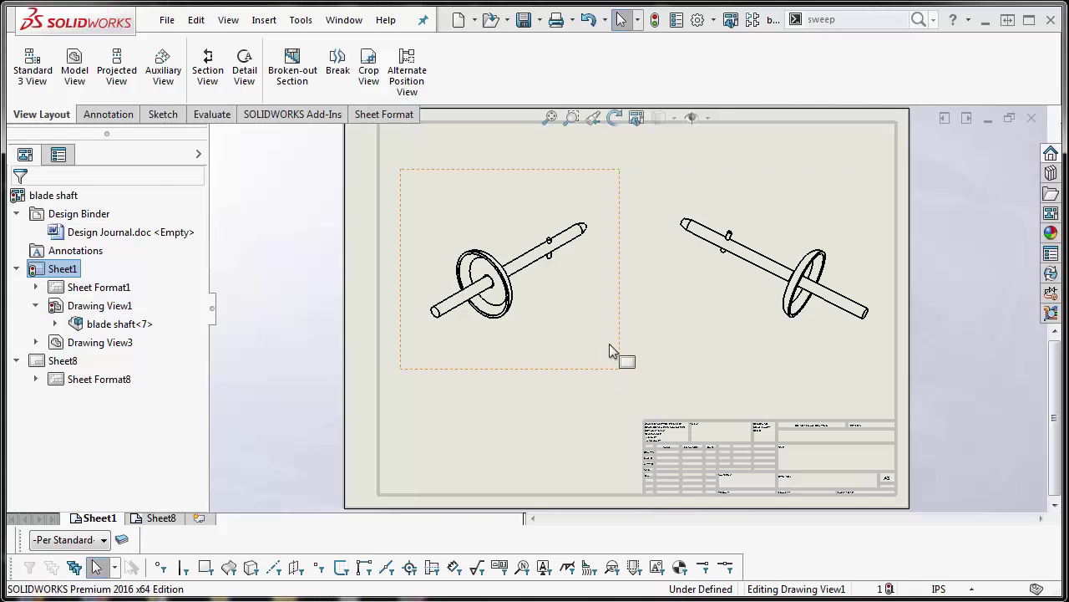
pyautogui.click(685, 346)
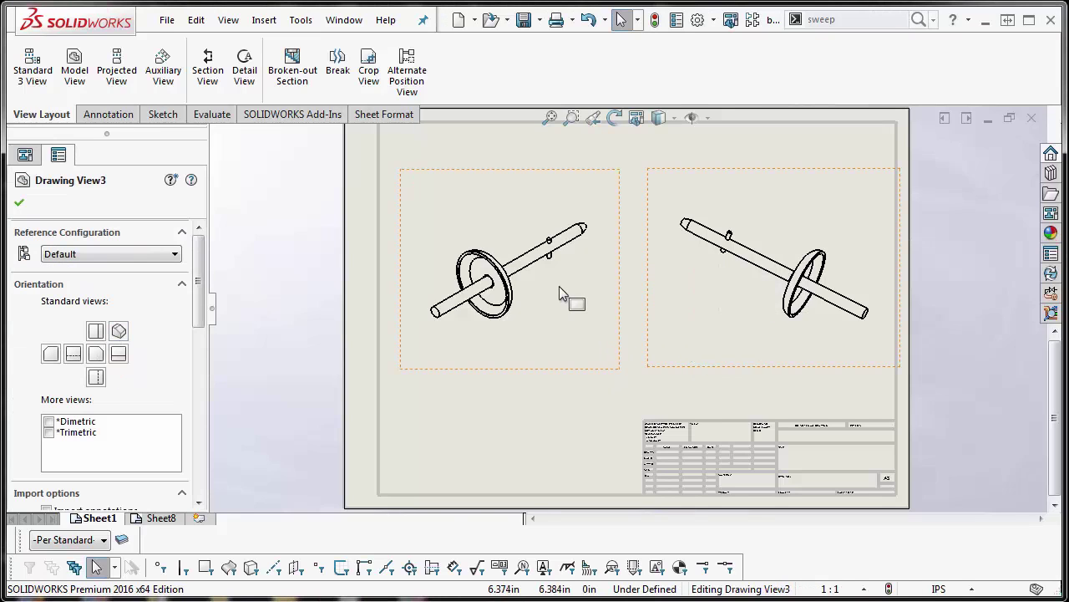
pyautogui.scroll(-3, 558, 285)
pyautogui.scroll(2, 543, 282)
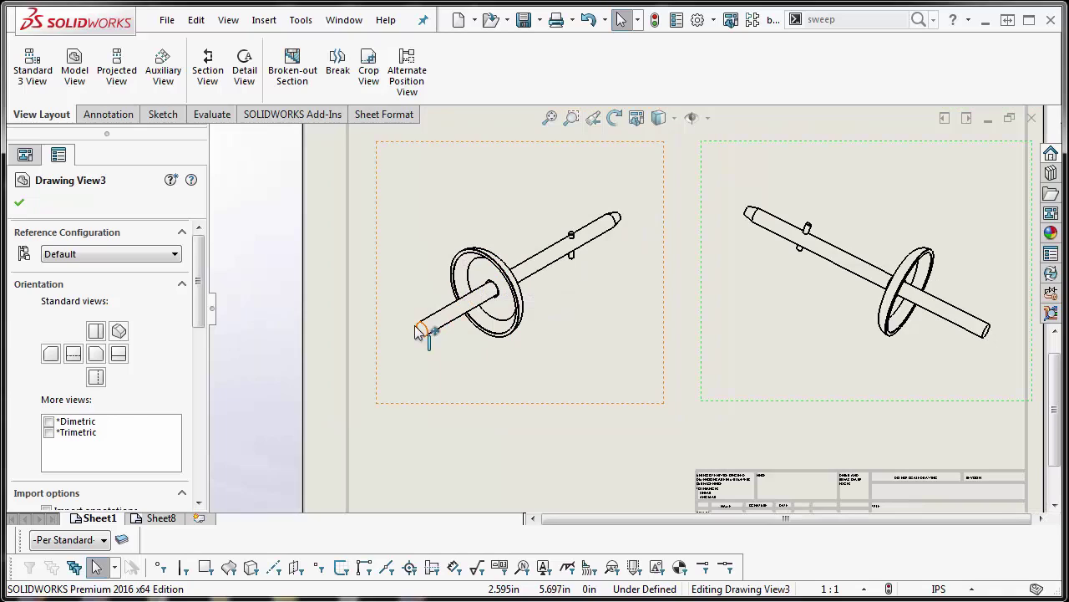
pyautogui.click(19, 203)
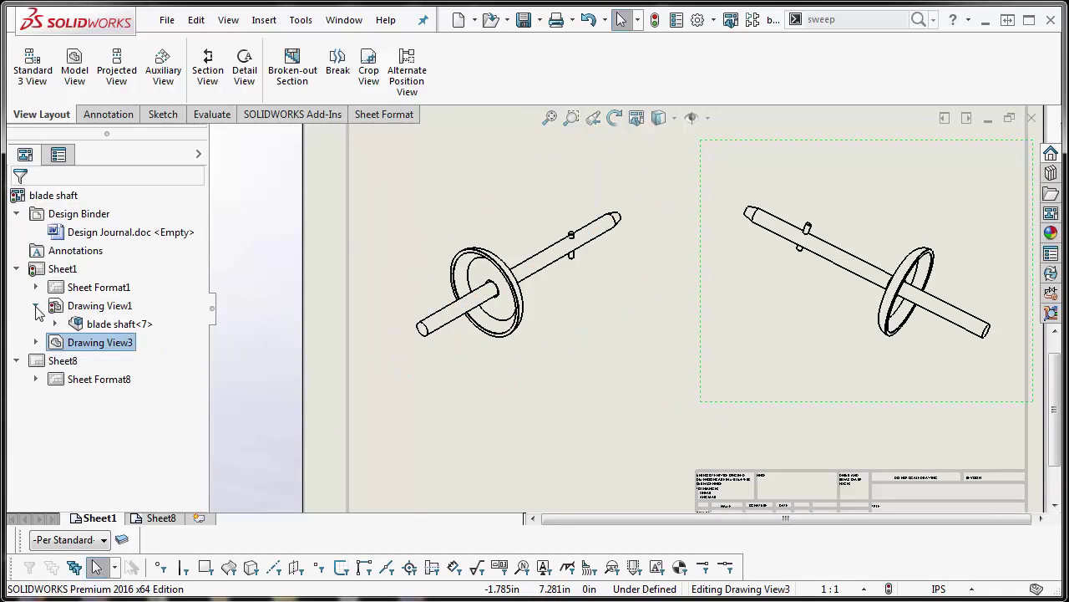
pyautogui.click(36, 307)
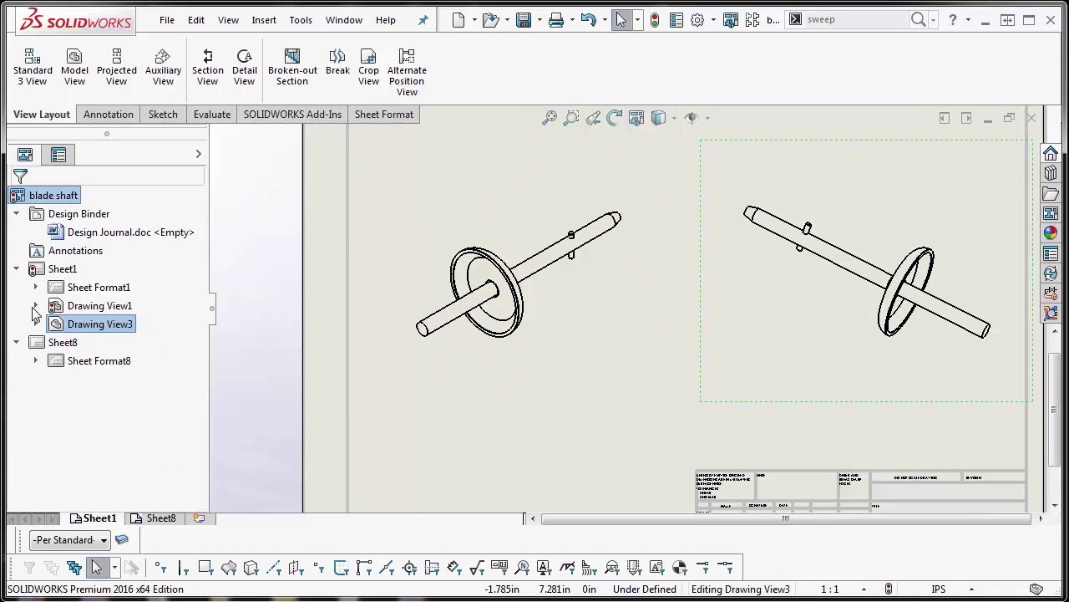
pyautogui.click(35, 306)
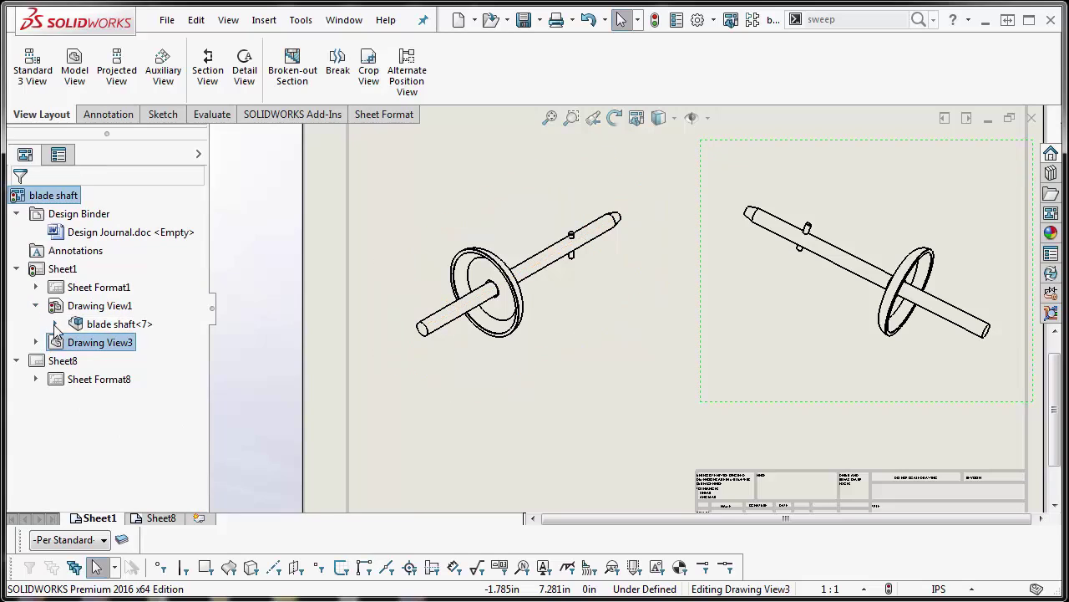
pyautogui.click(55, 324)
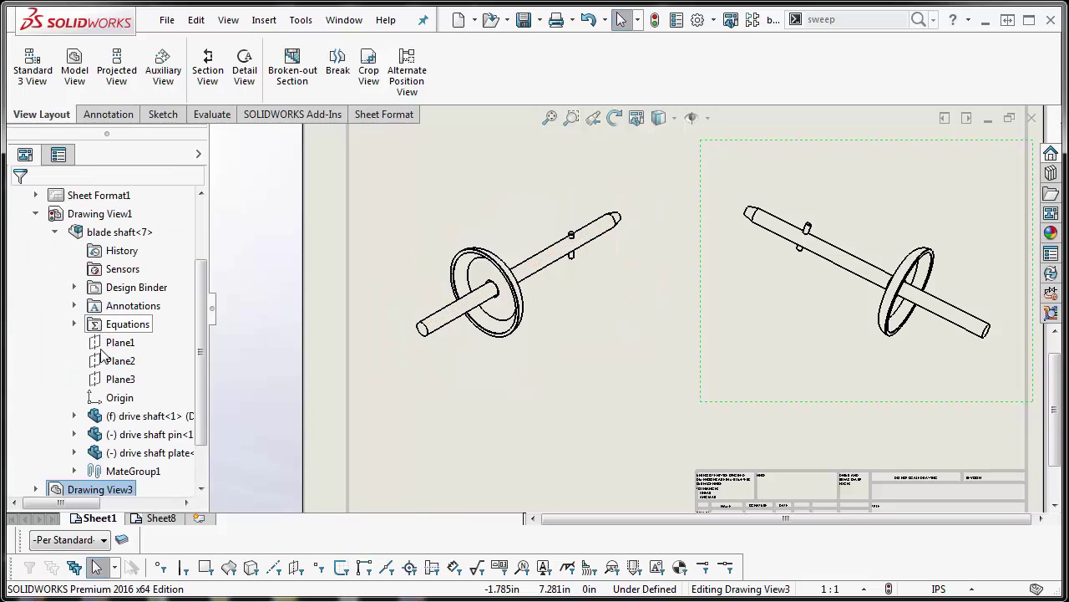
pyautogui.click(55, 234)
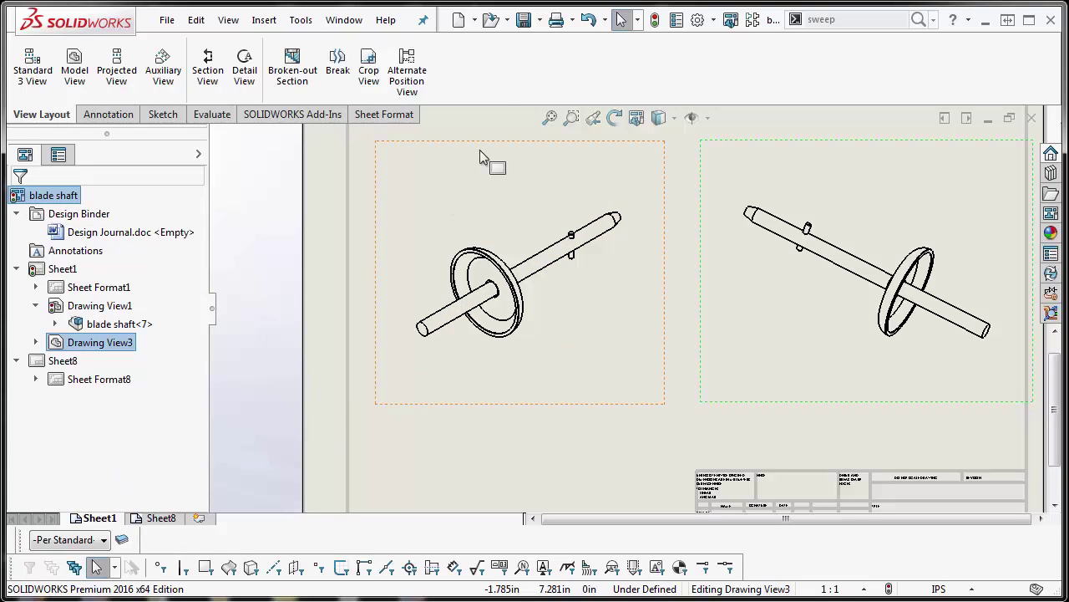
# Enable the Layer toolbar and bring up the drawing's layer properties
pyautogui.rightClick(508, 83)
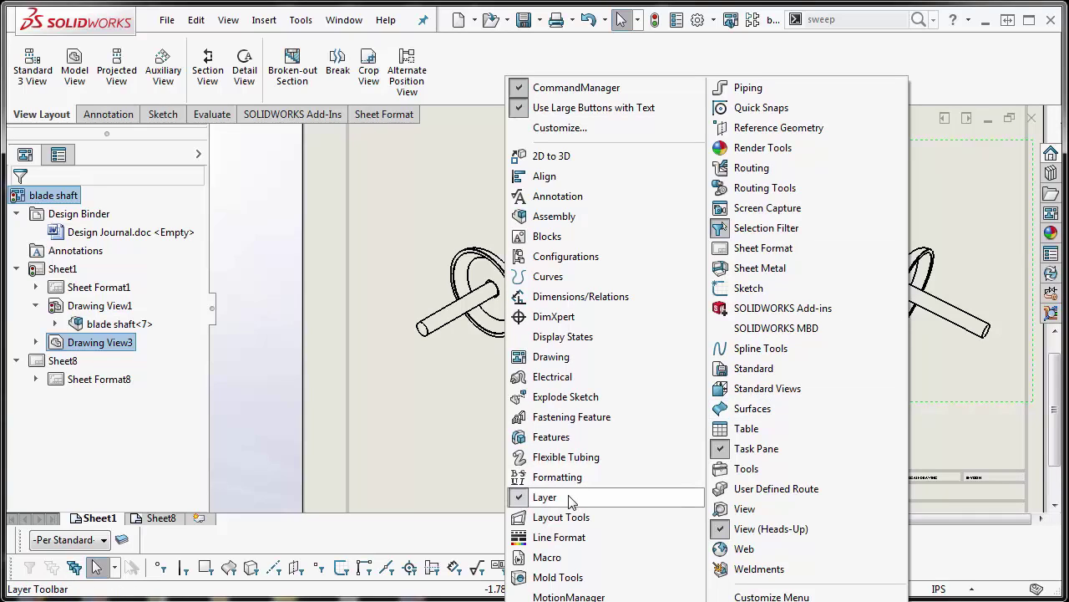
pyautogui.click(252, 442)
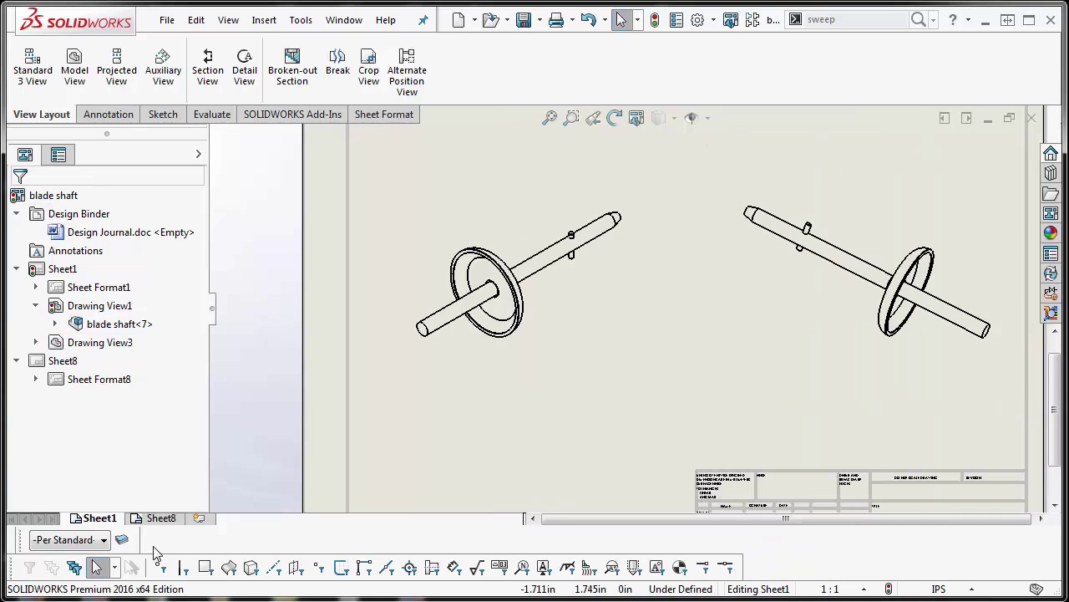
pyautogui.click(121, 540)
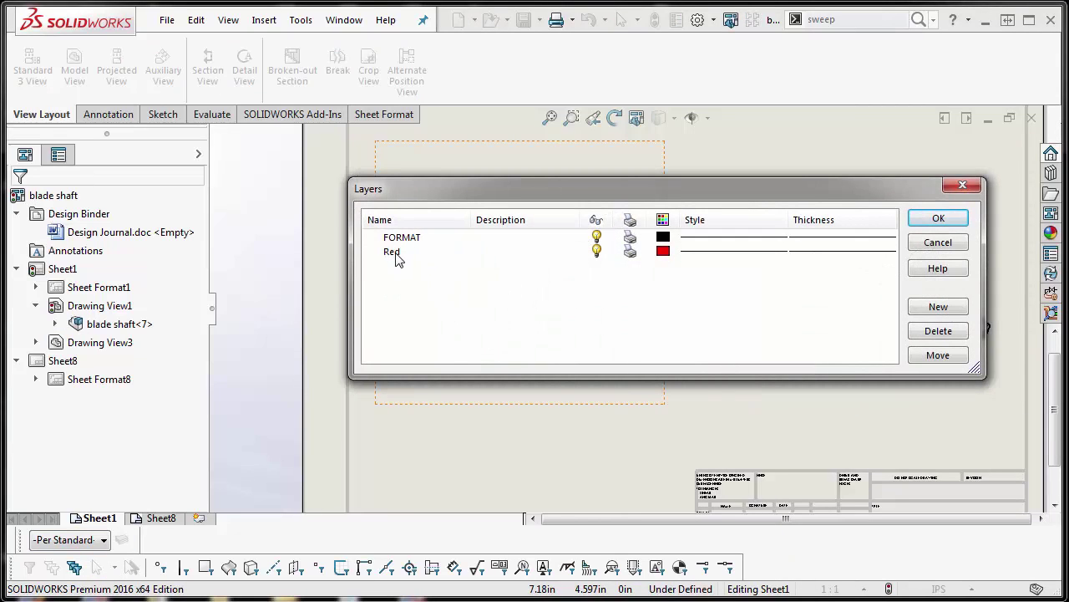
# Add a new layer named 'Blue' with a dark blue line colour
pyautogui.click(937, 307)
pyautogui.write('B')
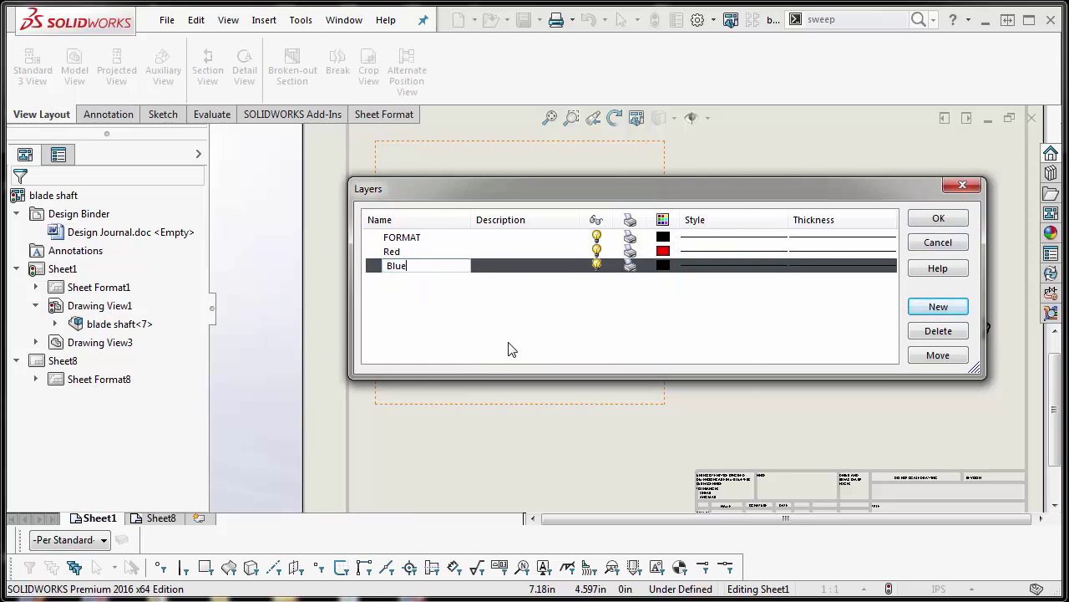
pyautogui.write('lue')
pyautogui.click(666, 268)
pyautogui.click(677, 247)
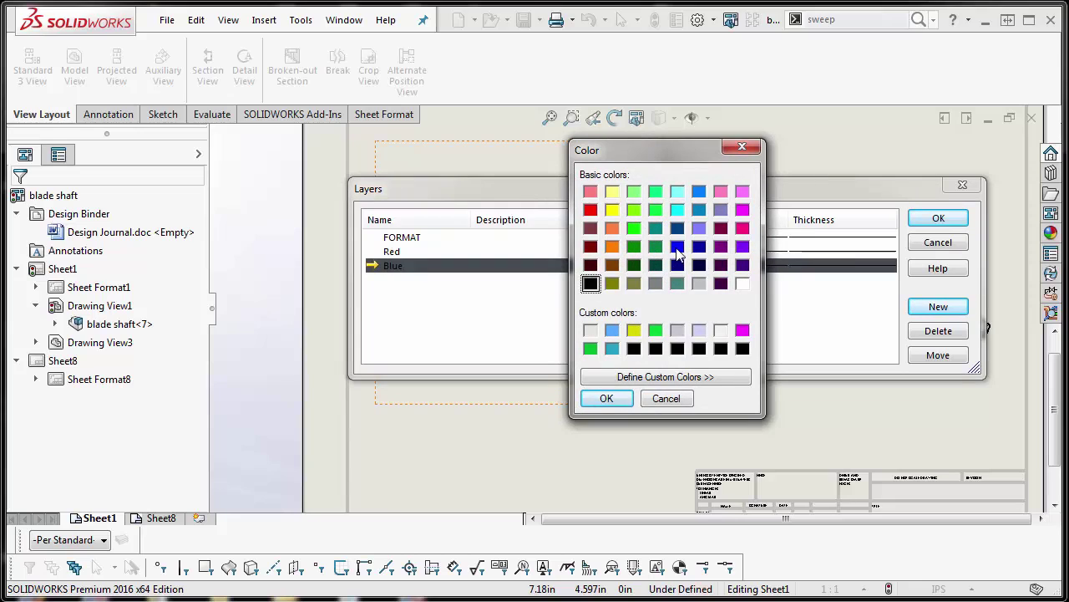
pyautogui.click(607, 398)
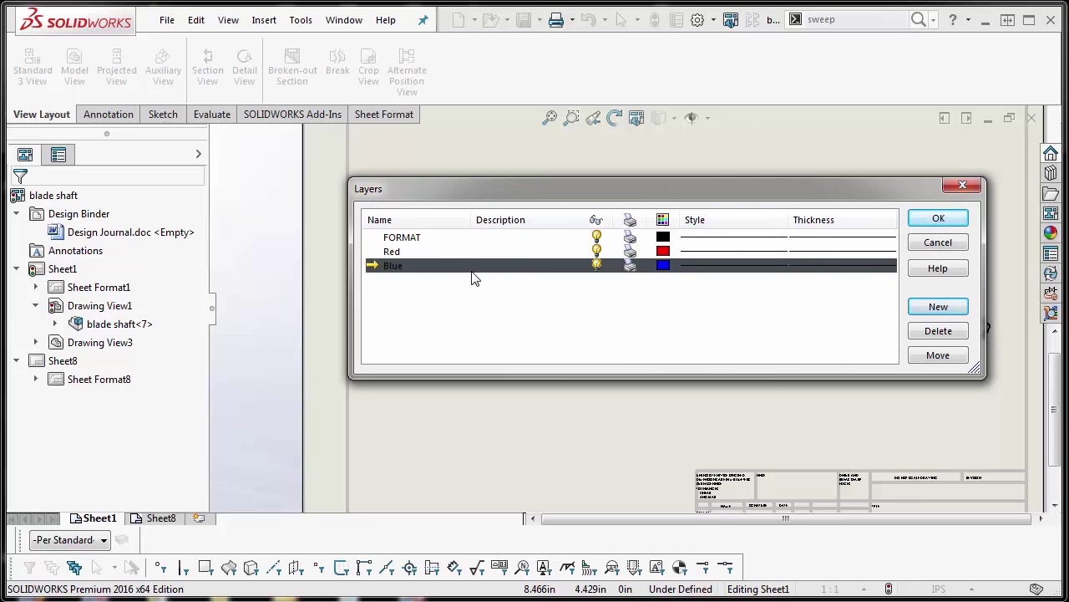
pyautogui.click(938, 218)
pyautogui.click(102, 540)
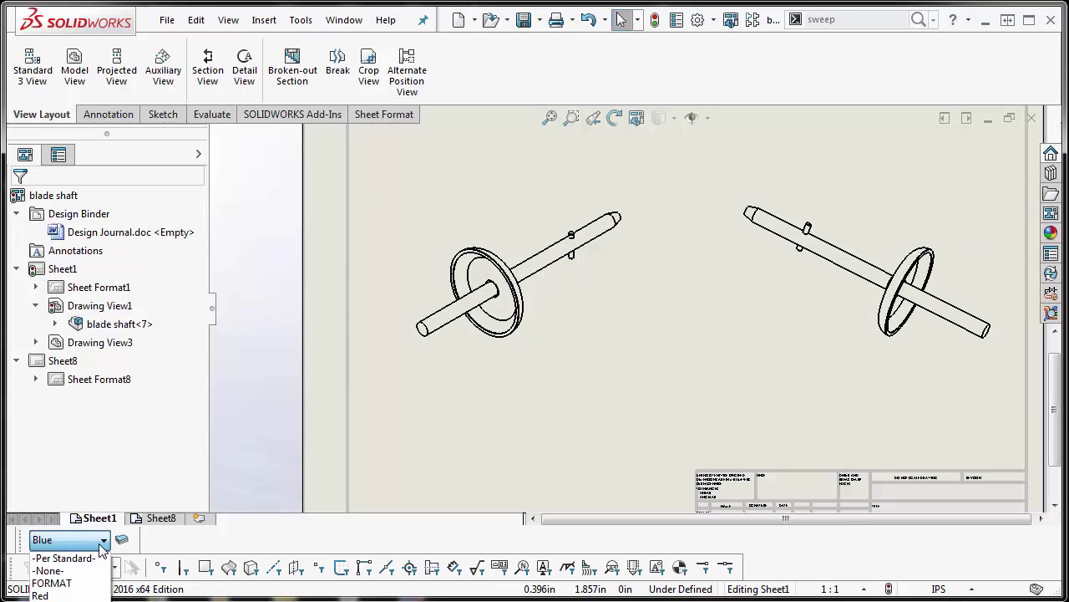
# Make -Per Standard- the active layer and zoom in on the left view's drive shaft plate
pyautogui.click(63, 558)
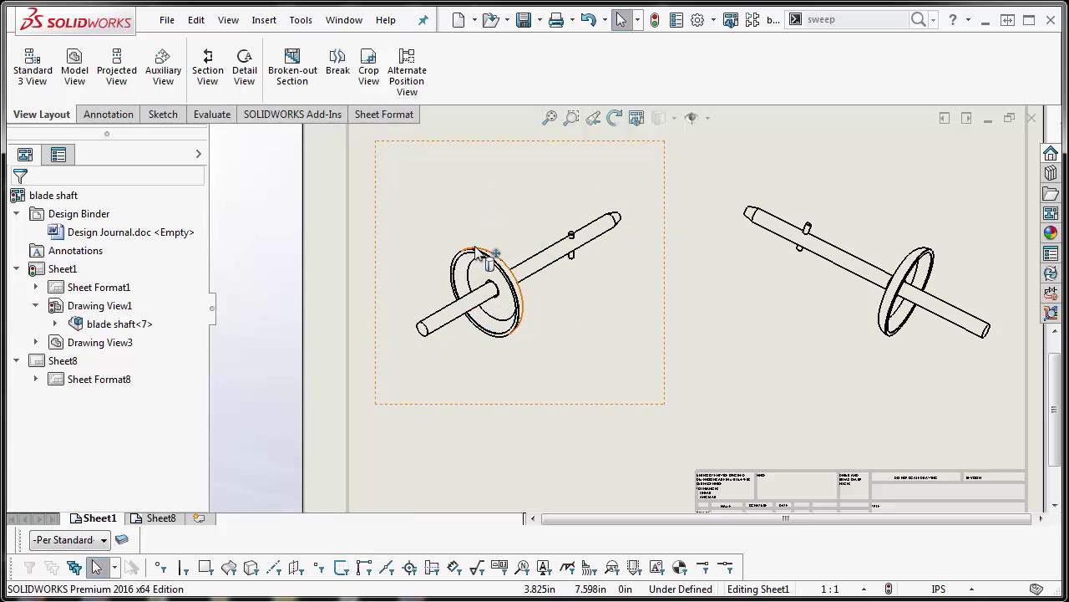
pyautogui.scroll(-2, 514, 302)
pyautogui.scroll(-1, 509, 299)
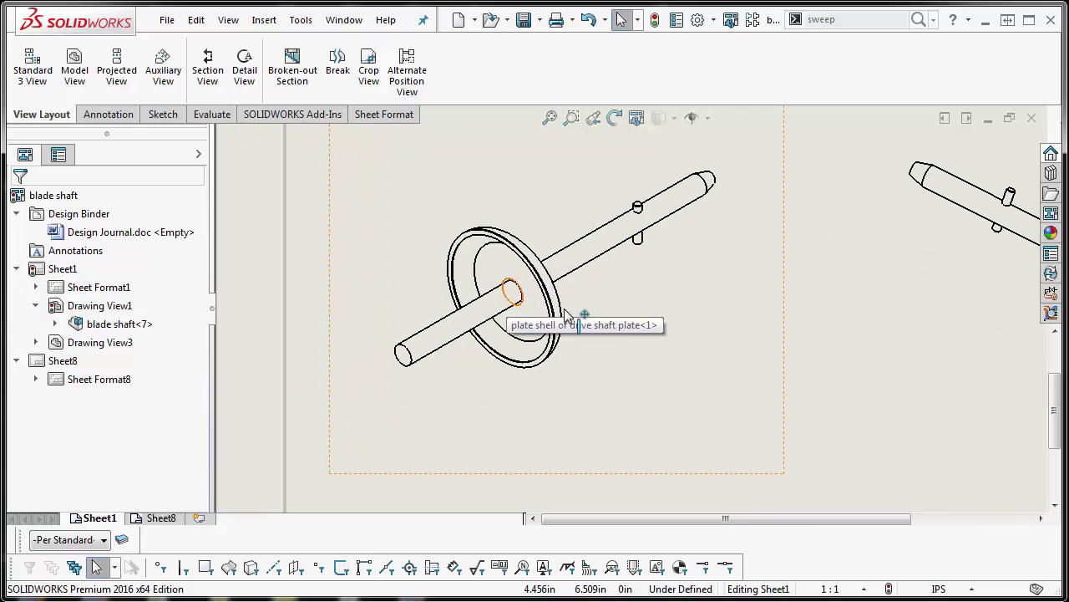
pyautogui.moveTo(621, 298)
pyautogui.mouseDown(button='middle')
pyautogui.moveTo(574, 339)
pyautogui.moveTo(555, 328)
pyautogui.mouseUp(button='middle')
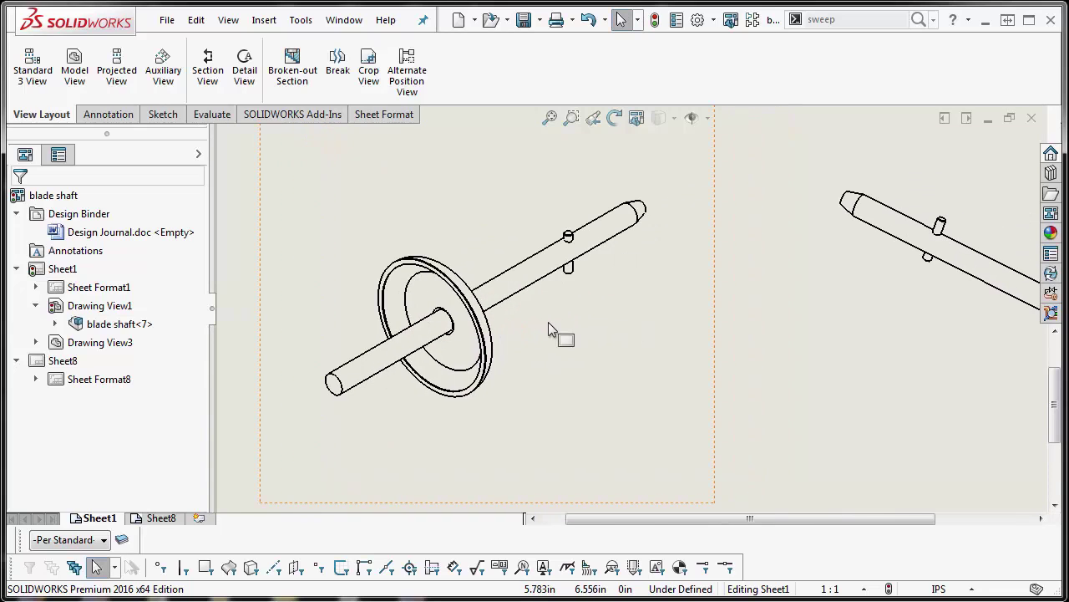
# Override the drive shaft plate's line font in Drawing View1 so it uses the Red layer
pyautogui.rightClick(401, 265)
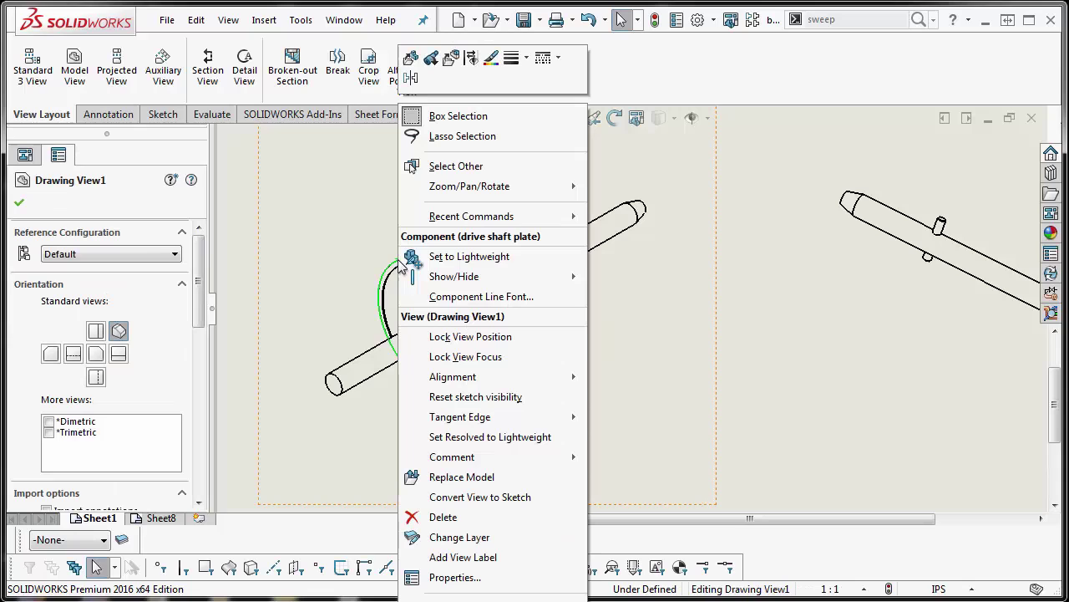
pyautogui.click(536, 301)
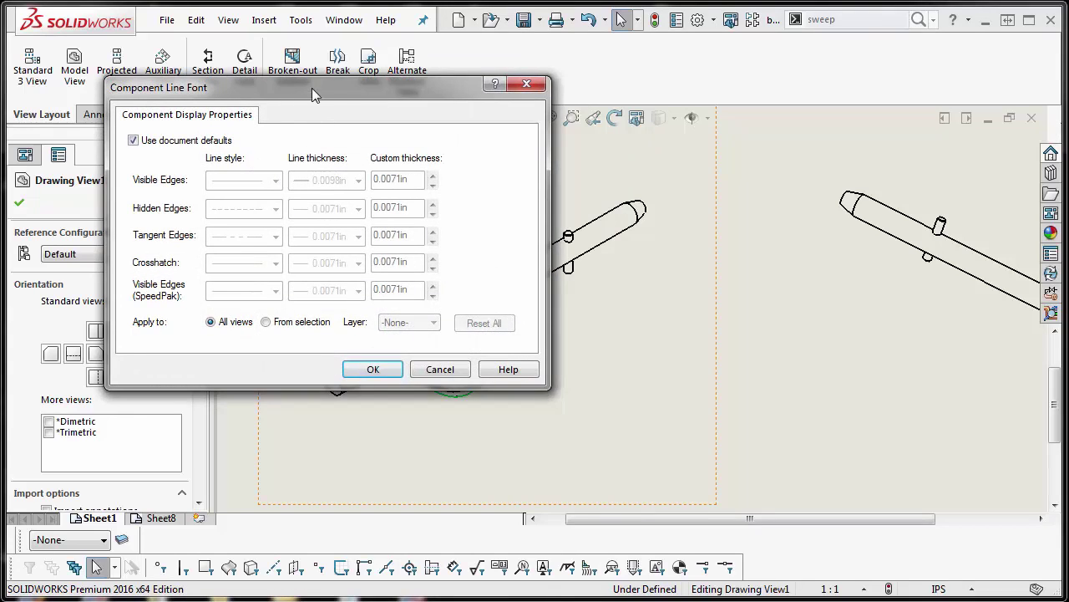
pyautogui.moveTo(312, 88); pyautogui.dragTo(335, 101)
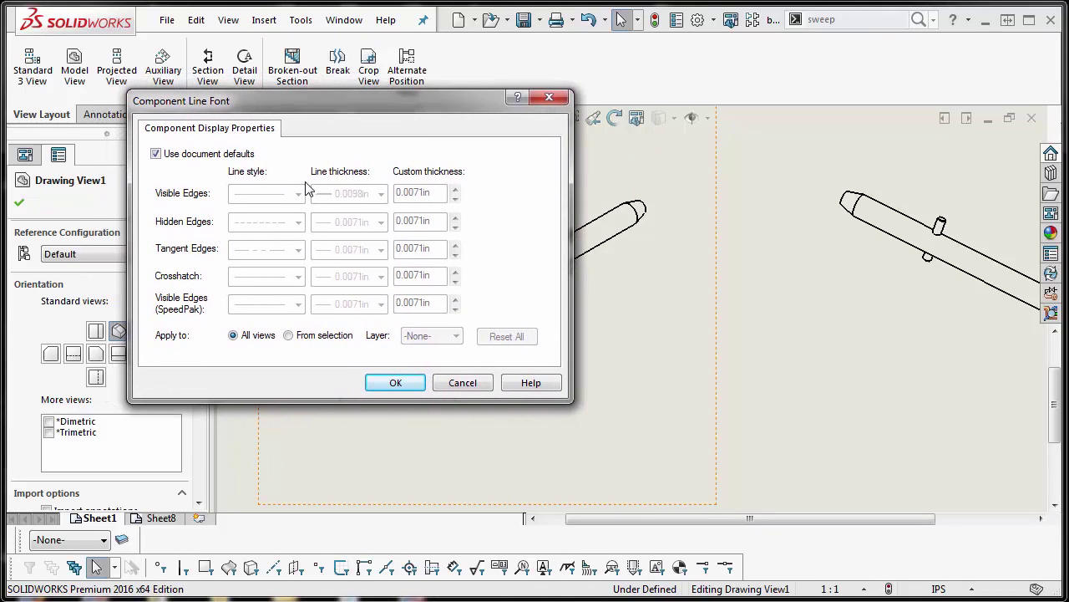
pyautogui.click(156, 155)
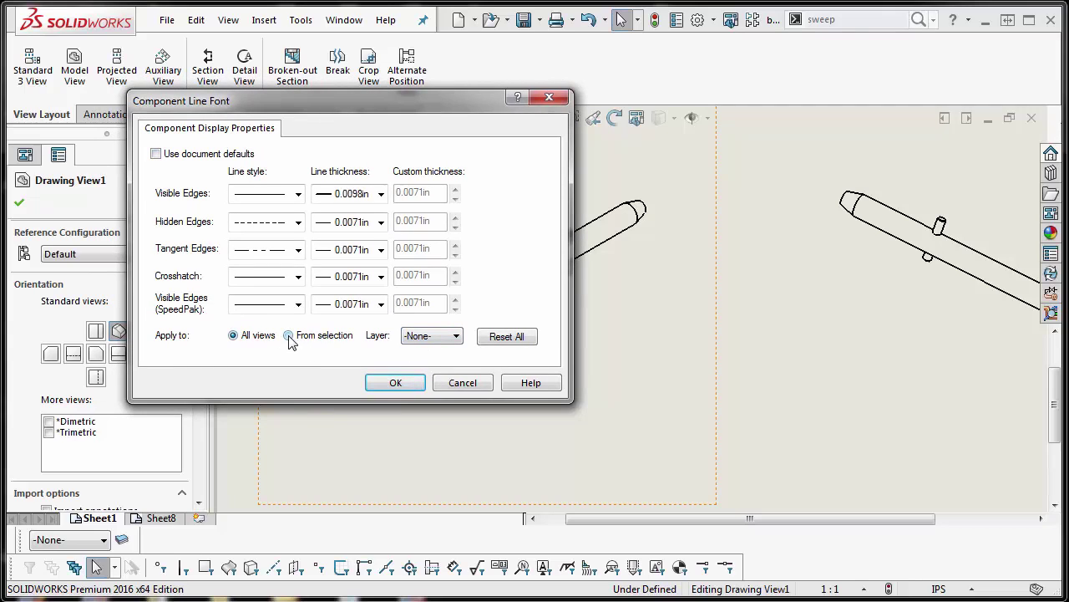
pyautogui.moveTo(314, 105); pyautogui.dragTo(356, 134)
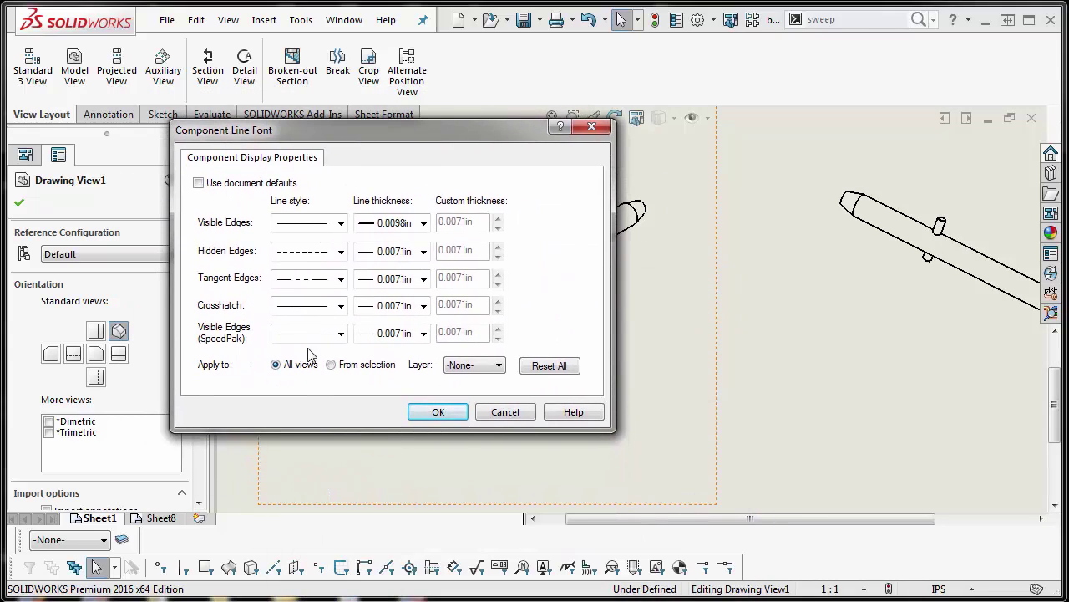
pyautogui.click(492, 373)
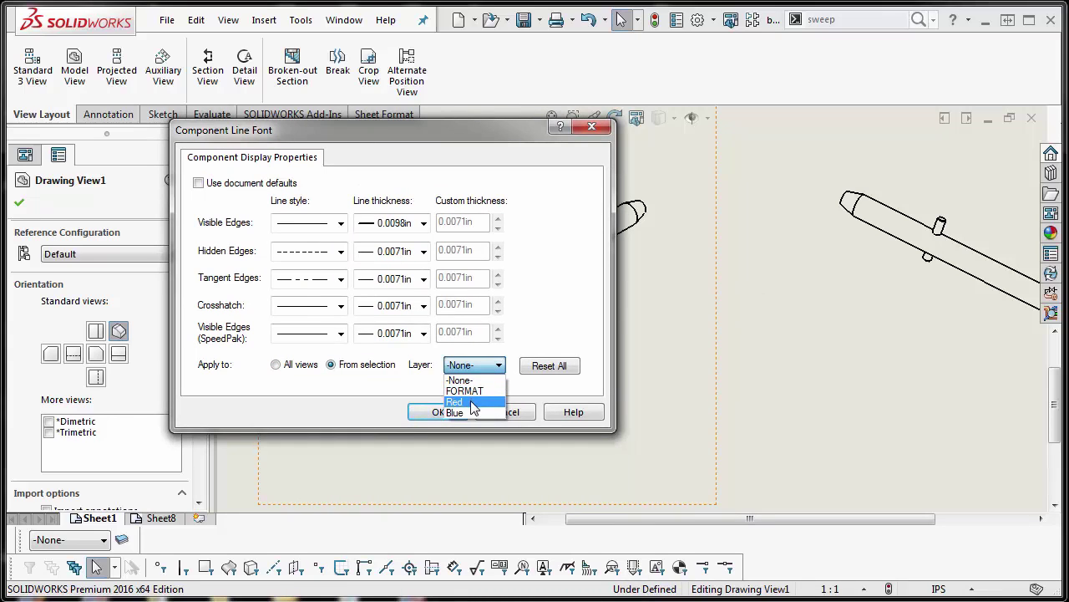
pyautogui.click(473, 404)
pyautogui.click(439, 412)
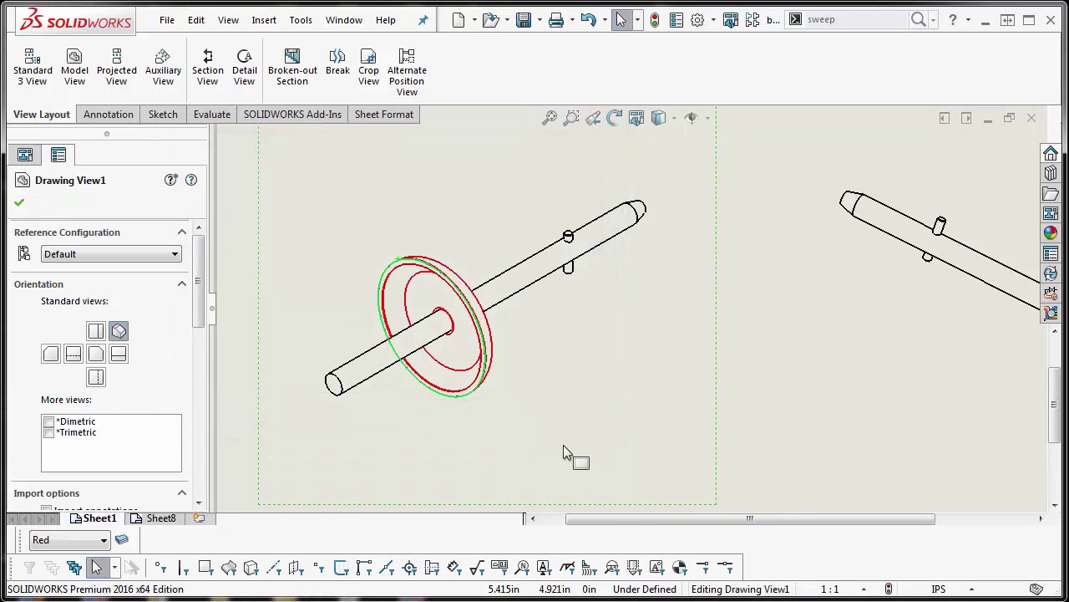
# Select the right drawing view and pan it to the centre of the sheet
pyautogui.click(504, 386)
pyautogui.scroll(3, 510, 382)
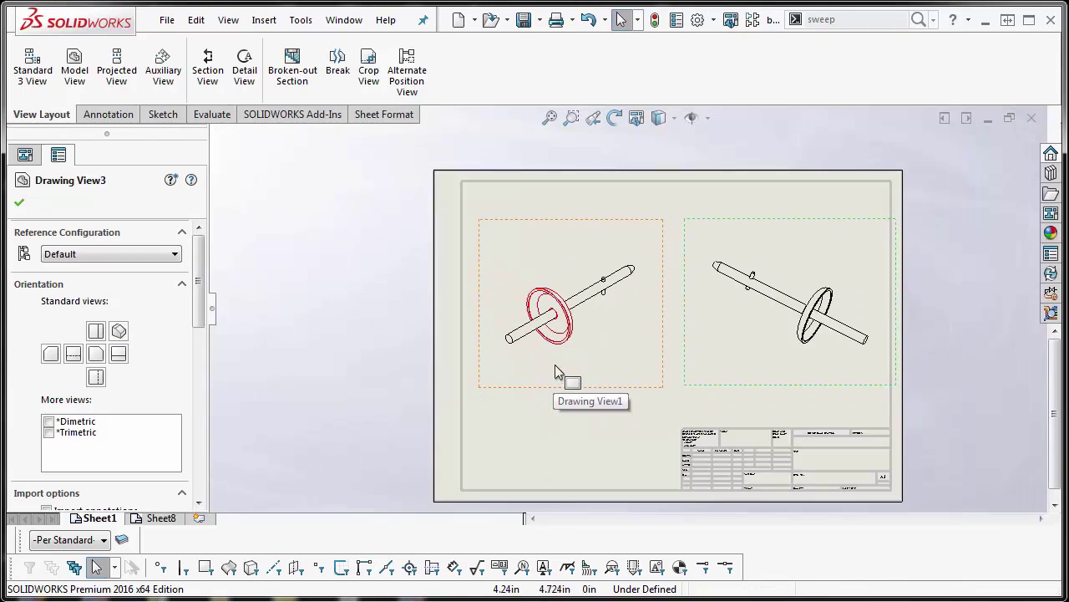
pyautogui.scroll(-2, 565, 367)
pyautogui.scroll(3, 601, 350)
pyautogui.scroll(-3, 539, 335)
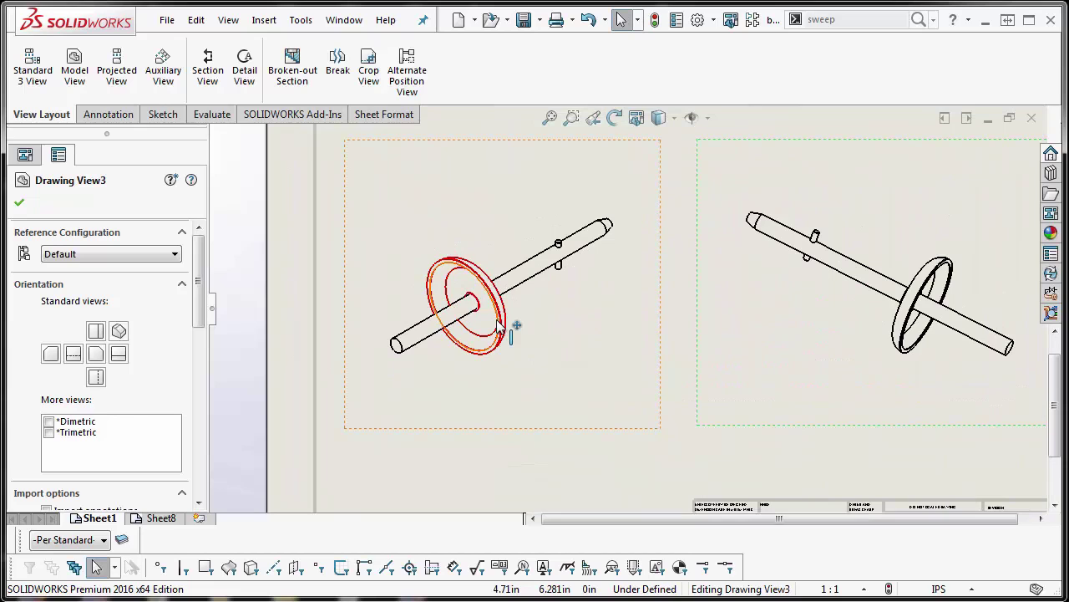
pyautogui.scroll(2, 389, 339)
pyautogui.moveTo(616, 340)
pyautogui.mouseDown(button='middle')
pyautogui.moveTo(390, 339)
pyautogui.moveTo(487, 354)
pyautogui.mouseUp(button='middle')
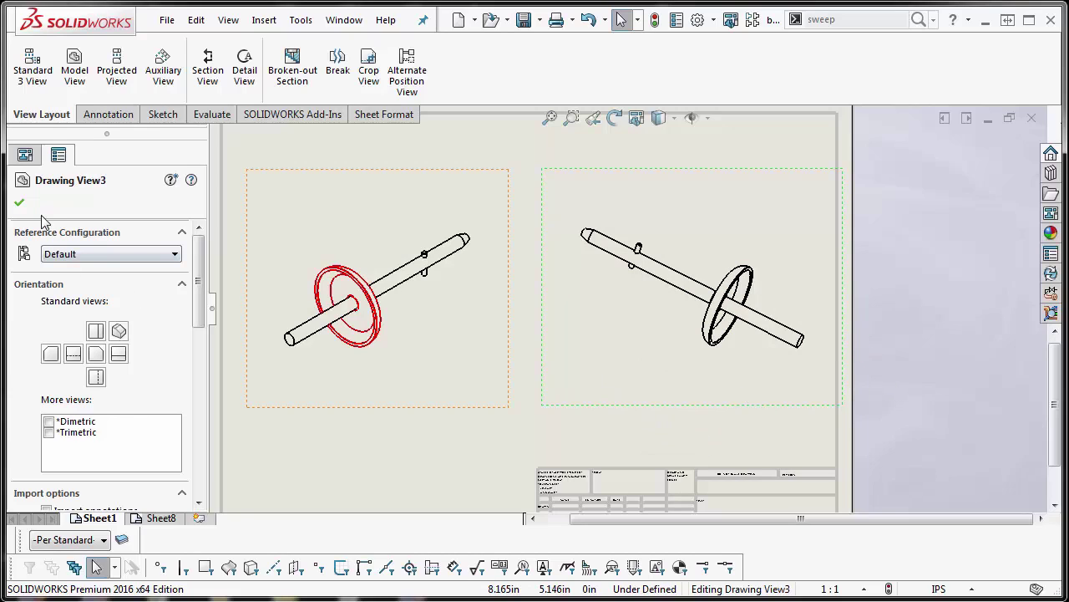
# Close the view properties, collapse Drawing View1 and expand Drawing View3 in the design tree
pyautogui.click(21, 203)
pyautogui.click(35, 305)
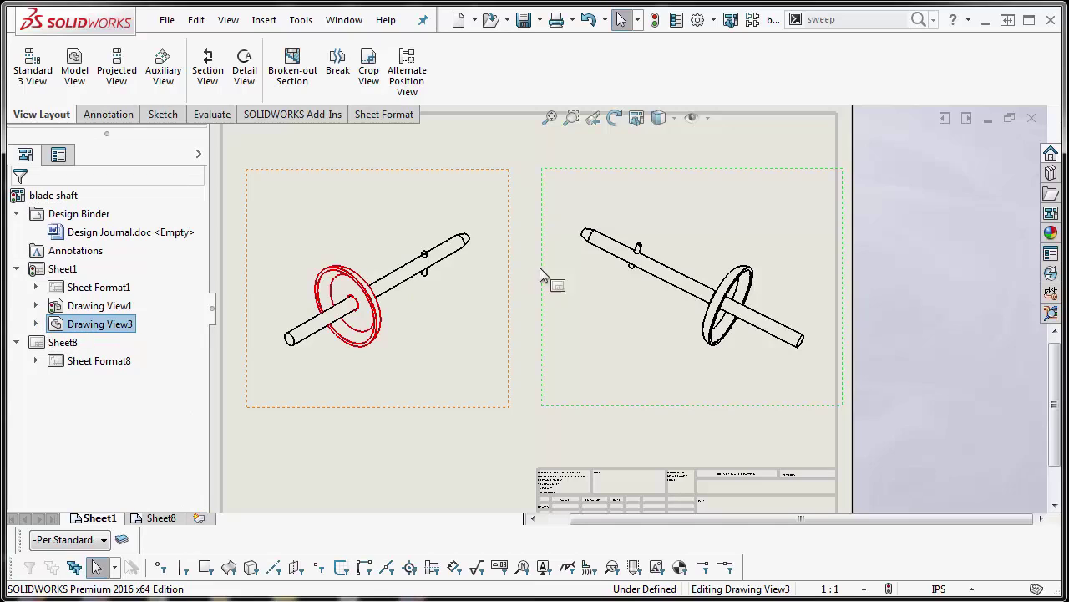
pyautogui.press('F2')
pyautogui.click(36, 326)
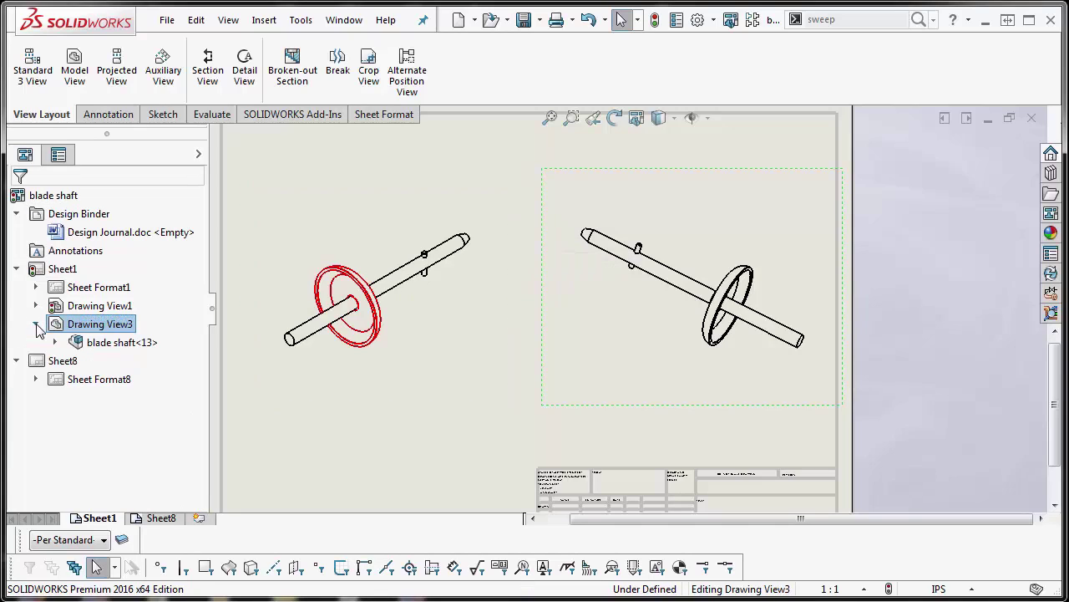
# Override blade shaft<13>'s line font in Drawing View3, from selection, to use the Blue layer
pyautogui.rightClick(116, 348)
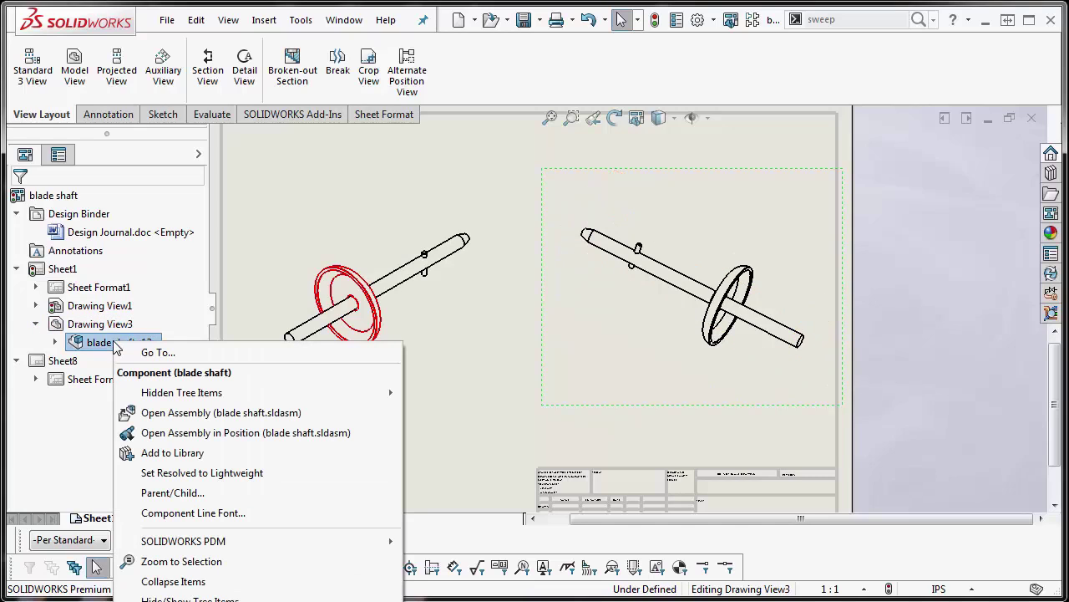
pyautogui.click(214, 515)
pyautogui.moveTo(366, 134); pyautogui.dragTo(353, 130)
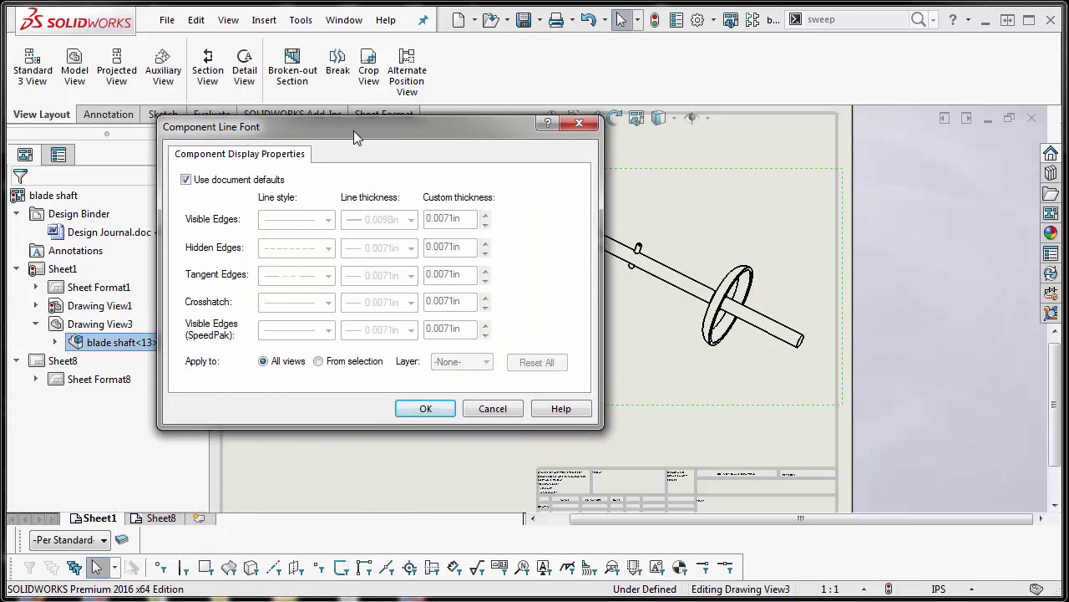
pyautogui.click(185, 180)
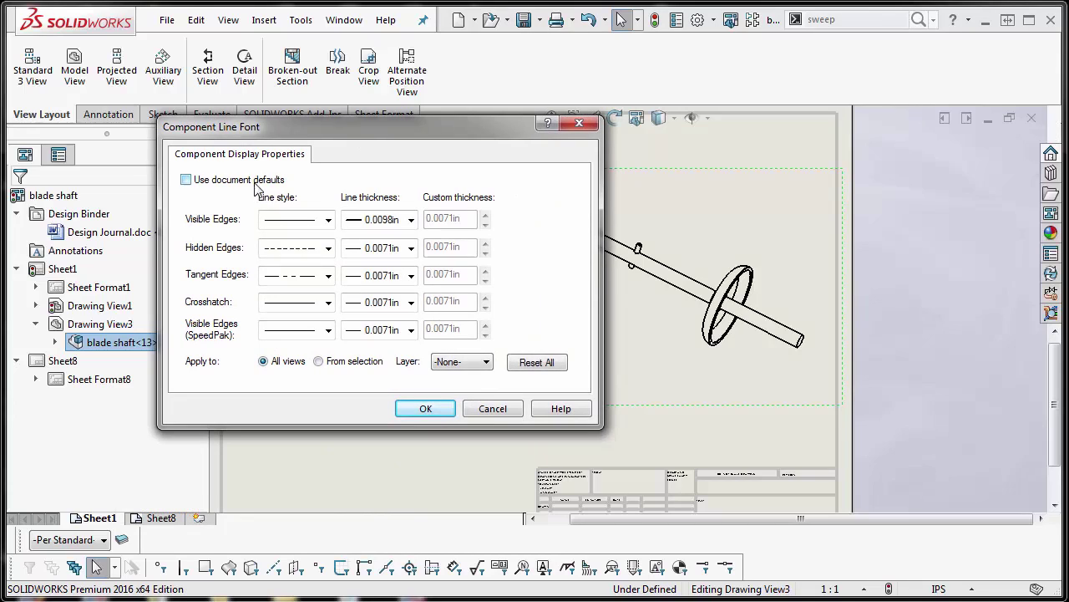
pyautogui.click(365, 370)
pyautogui.click(463, 362)
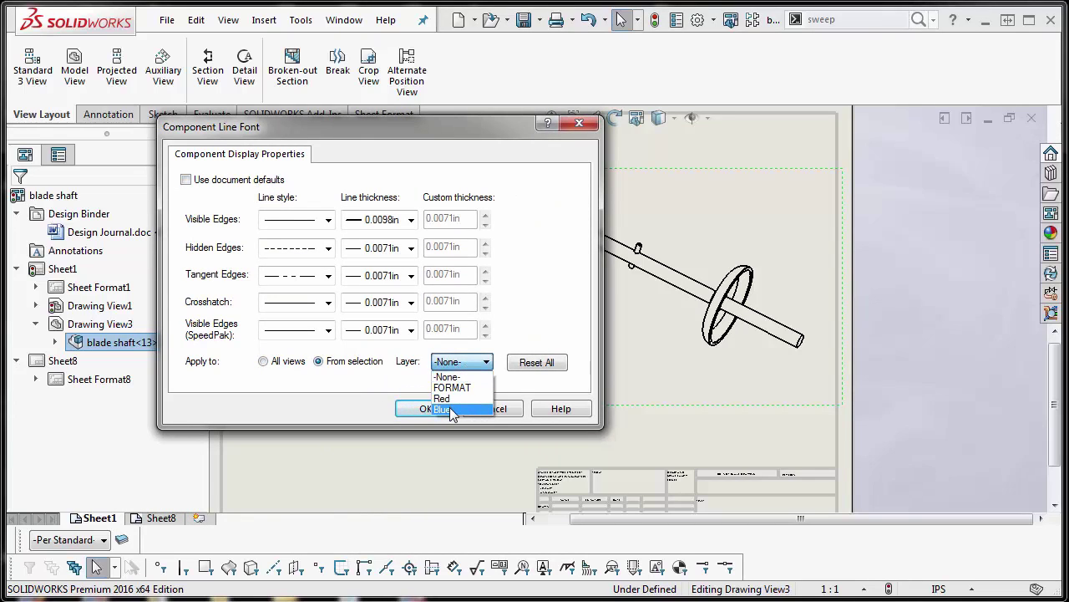
pyautogui.click(449, 409)
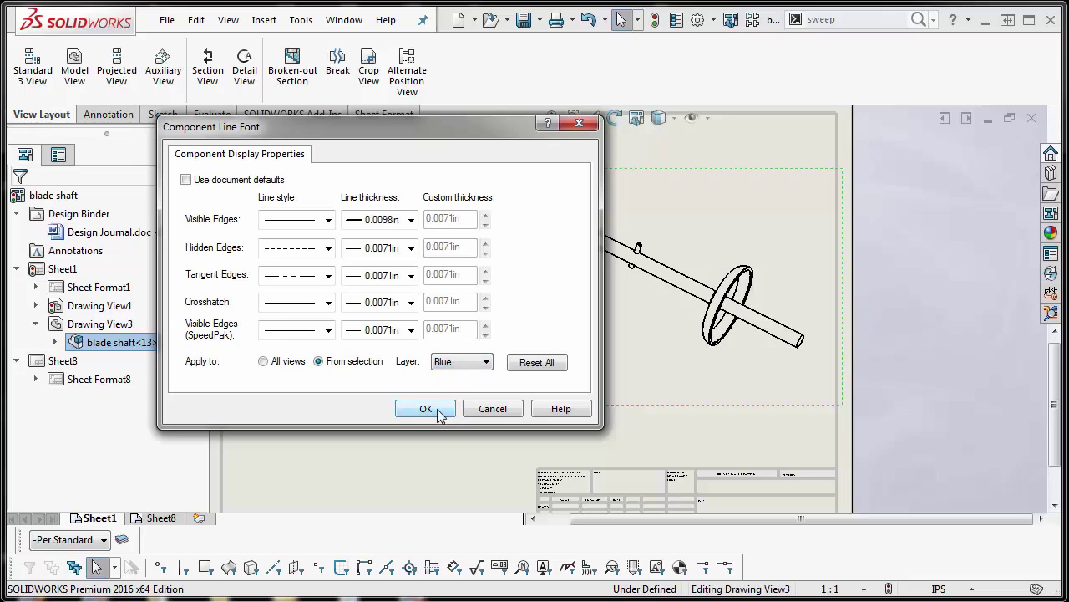
pyautogui.click(448, 409)
pyautogui.click(499, 447)
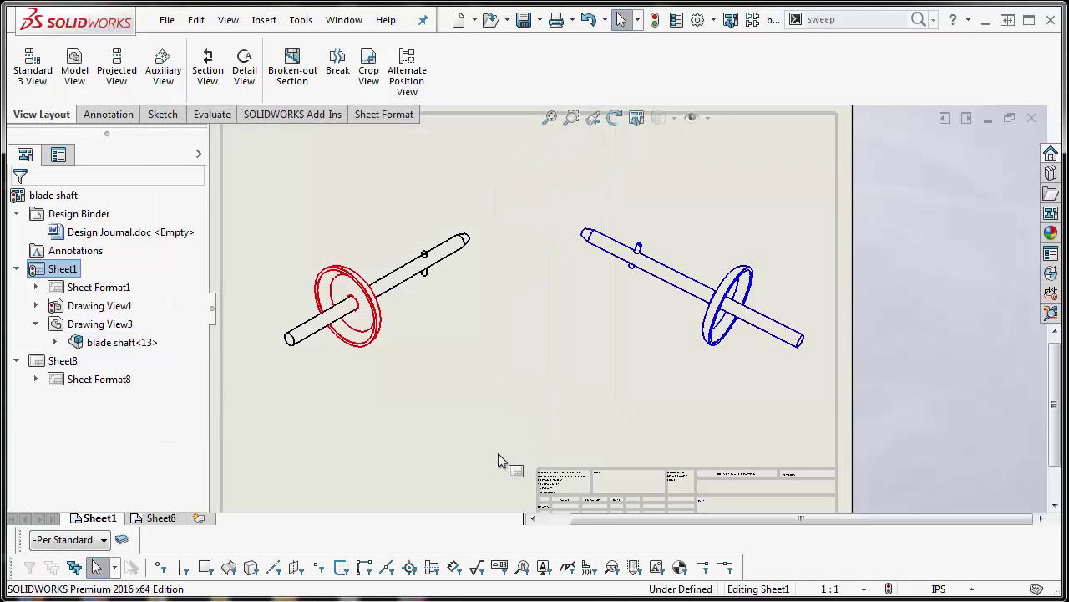
pyautogui.press('z')
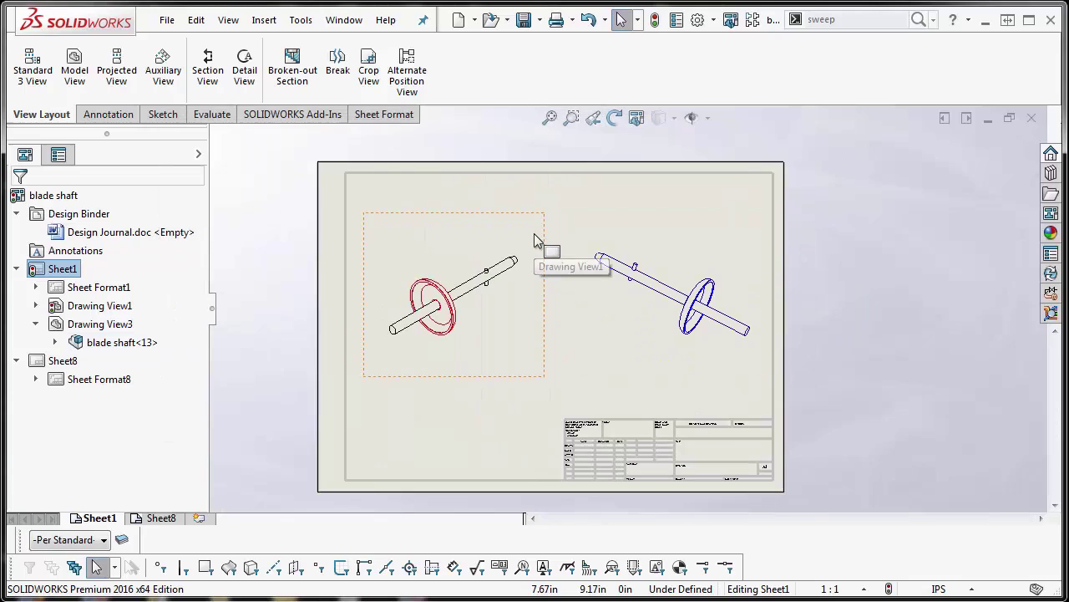
pyautogui.scroll(-2, 530, 288)
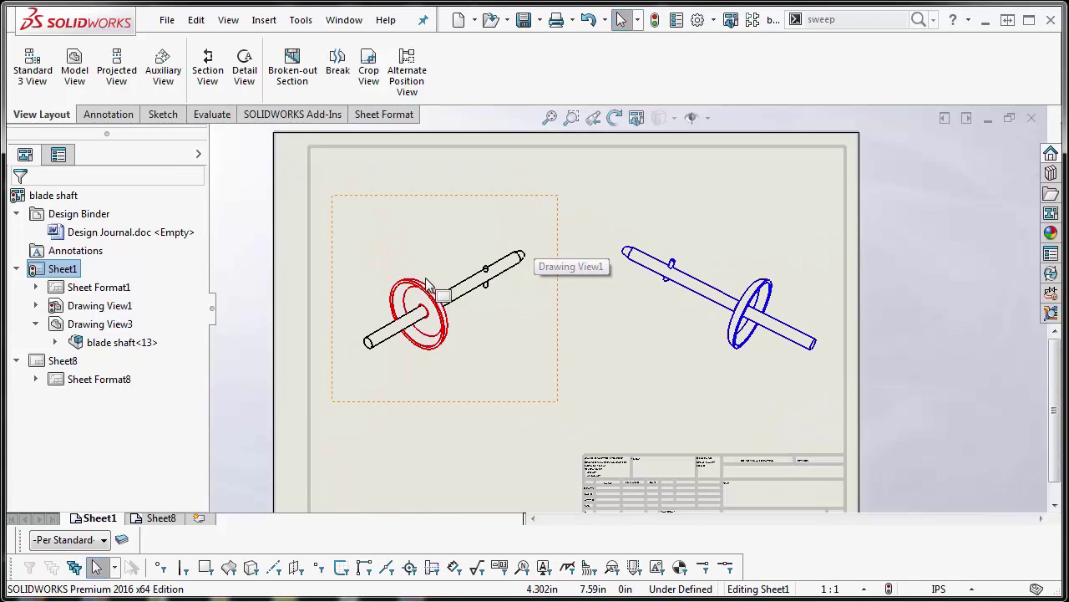